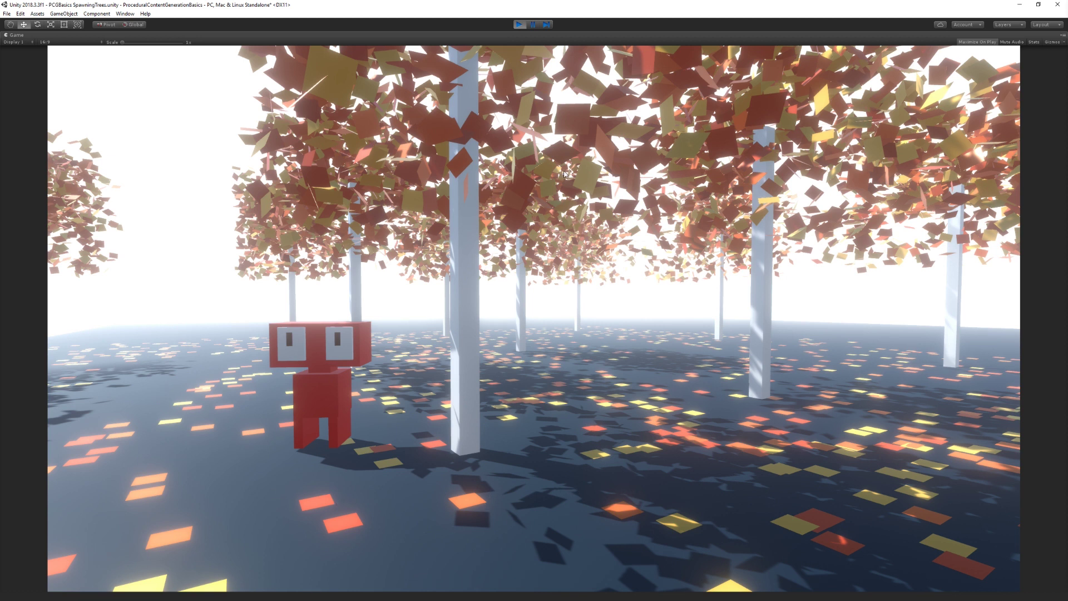
Turn off Maximize On Play and select TreeGrid in the Hierarchy
{"action": "left_click", "coordinate": [977, 42]}
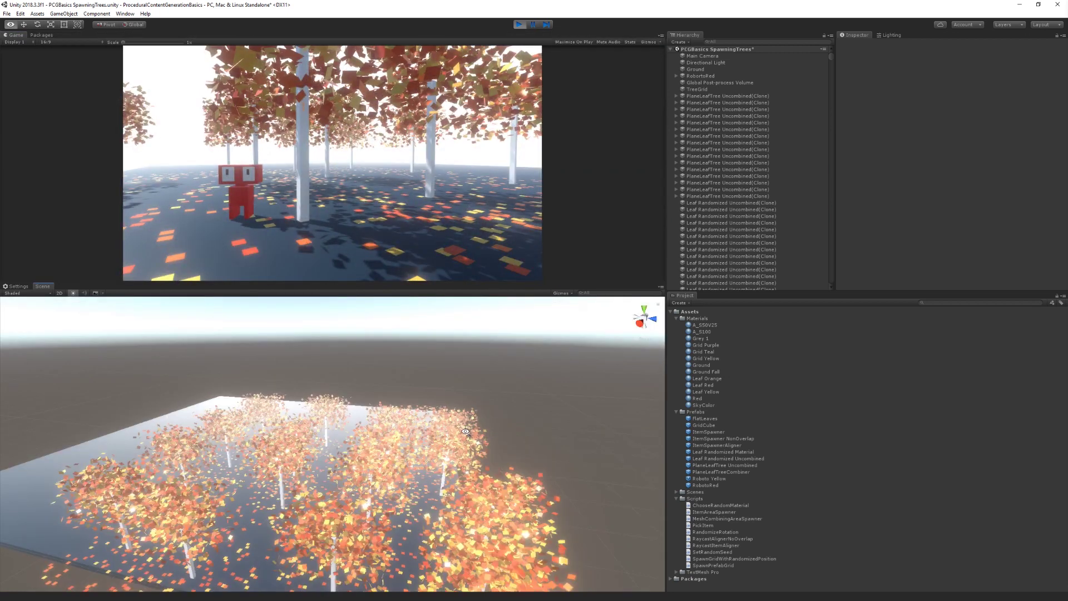
{"action": "left_click_drag", "start_coordinate": [467, 406], "coordinate": [466, 432], "text": "alt"}
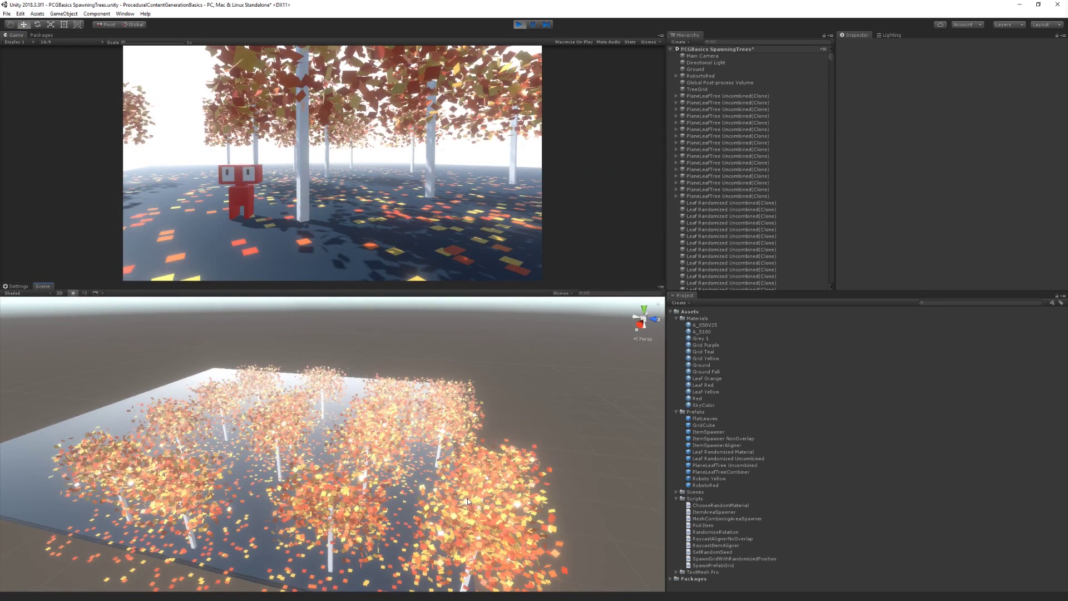
{"action": "left_click", "coordinate": [700, 90]}
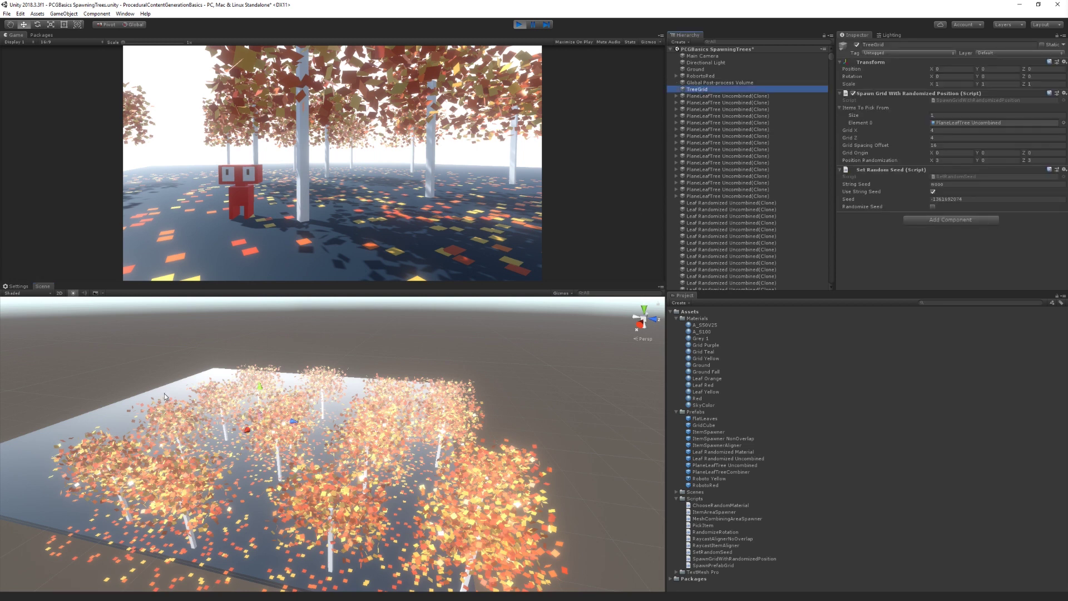
Review TreeGrid's X and Z position randomization, tilt the view over the trees, then stop play
{"action": "left_click", "coordinate": [955, 161]}
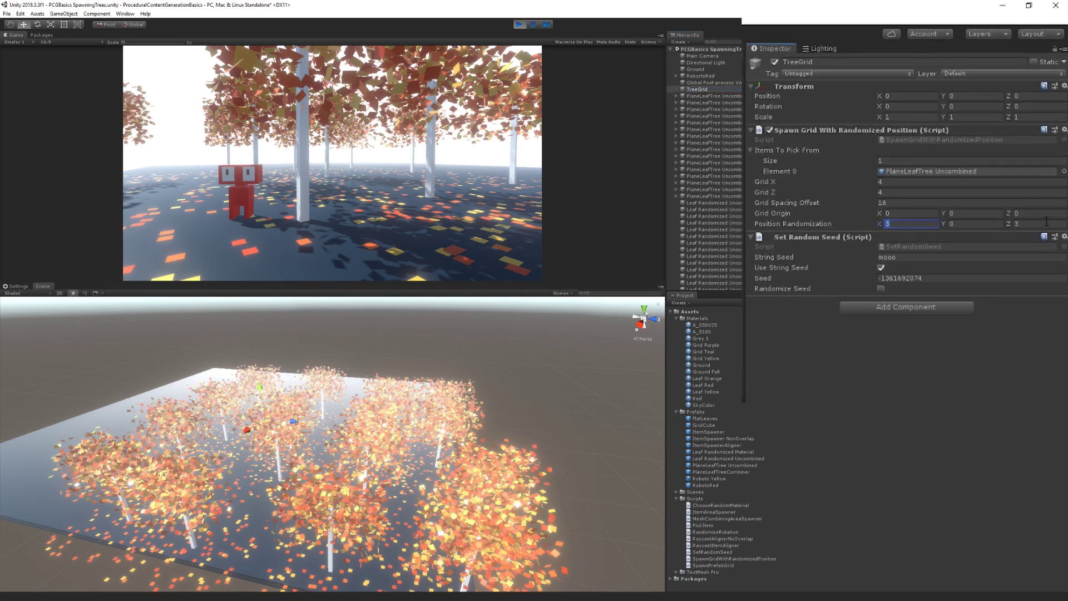
{"action": "left_click", "coordinate": [1045, 223]}
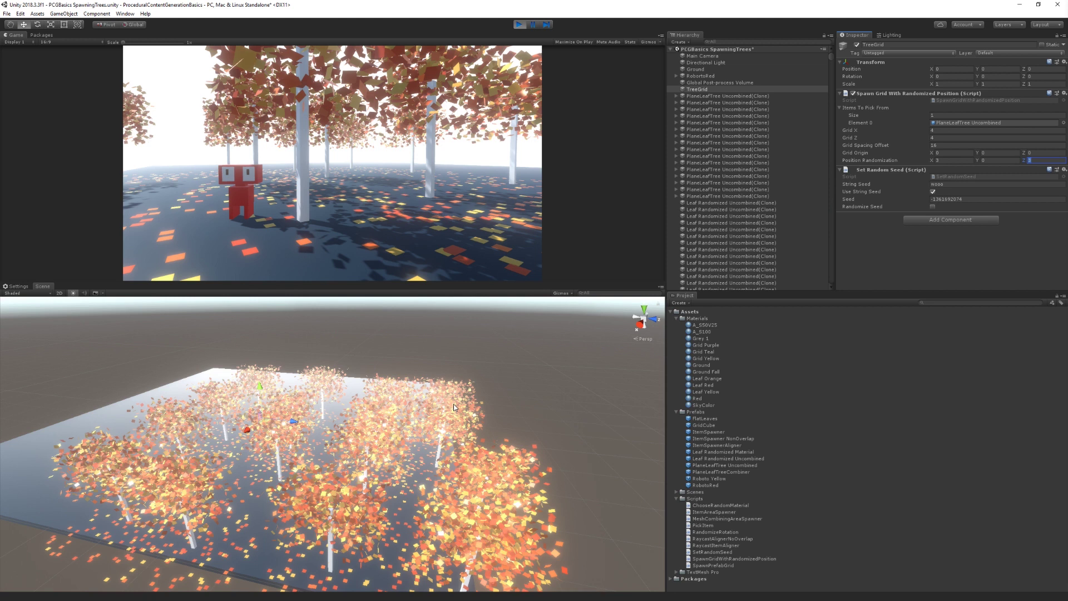
{"action": "mouse_move", "coordinate": [453, 407]}
{"action": "left_mouse_down", "text": "alt"}
{"action": "mouse_move", "coordinate": [452, 357]}
{"action": "mouse_move", "coordinate": [484, 463]}
{"action": "mouse_move", "coordinate": [329, 165]}
{"action": "left_mouse_up", "text": "alt"}
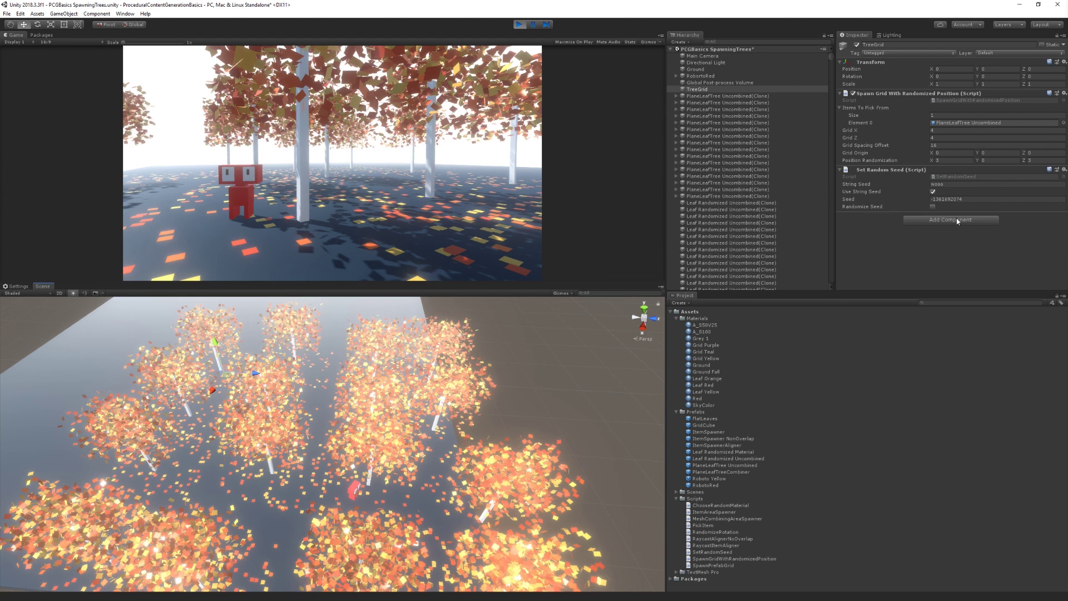
{"action": "key", "text": "ctrl+p"}
{"action": "left_click", "coordinate": [944, 129]}
Set TreeGrid's Grid X and Grid Z to 1 and play the scene
{"action": "type", "text": "1"}
{"action": "key", "text": "Tab"}
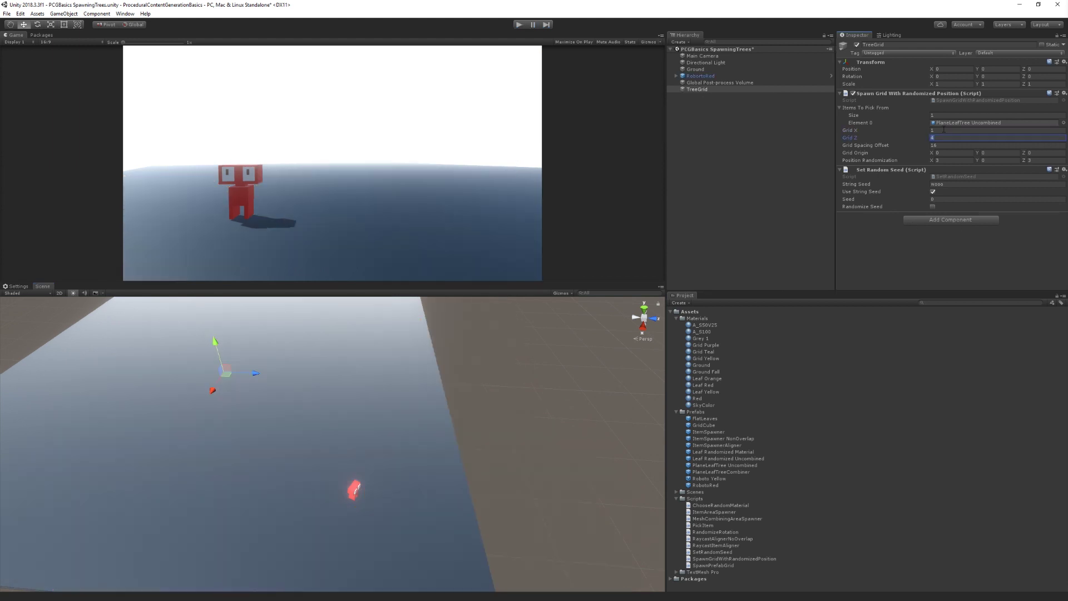
{"action": "key", "text": "ctrl+p"}
Zoom the Scene view onto the single tree and select its PlaneLeafTree Uncombined clone
{"action": "mouse_move", "coordinate": [408, 423]}
{"action": "left_mouse_down", "text": "alt"}
{"action": "mouse_move", "coordinate": [381, 382]}
{"action": "mouse_move", "coordinate": [452, 369]}
{"action": "mouse_move", "coordinate": [445, 375]}
{"action": "left_mouse_up", "text": "alt"}
{"action": "scroll", "coordinate": [381, 382], "scroll_direction": "up", "scroll_amount": 5}
{"action": "left_click", "coordinate": [700, 96]}
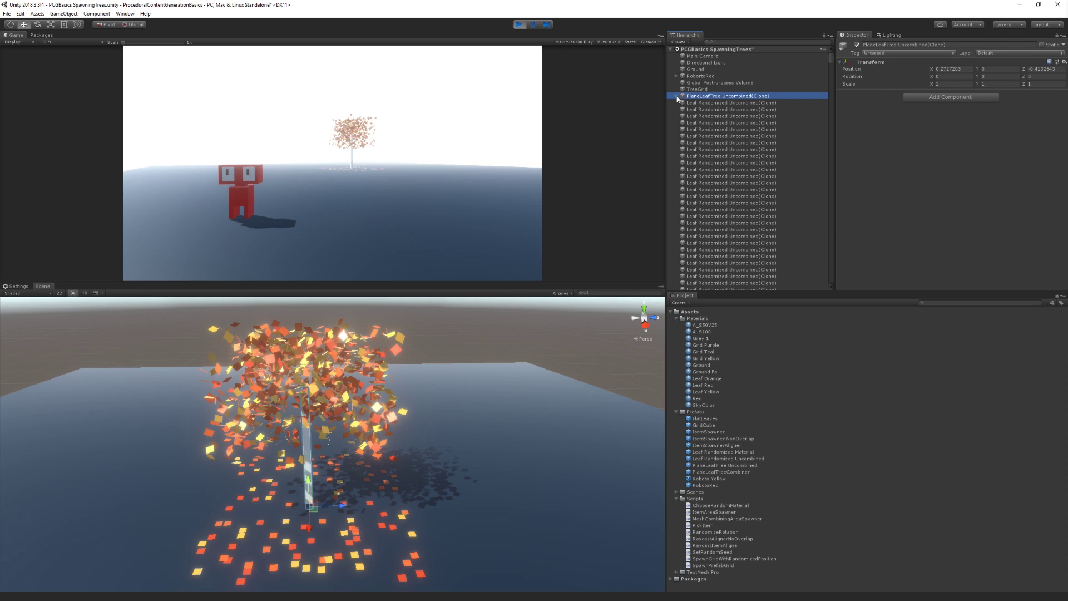
Expand the tree clone and inspect TreeTrunk, both leaf cluster spawners and Leaves On Ground
{"action": "left_click", "coordinate": [676, 97]}
{"action": "left_click", "coordinate": [719, 102]}
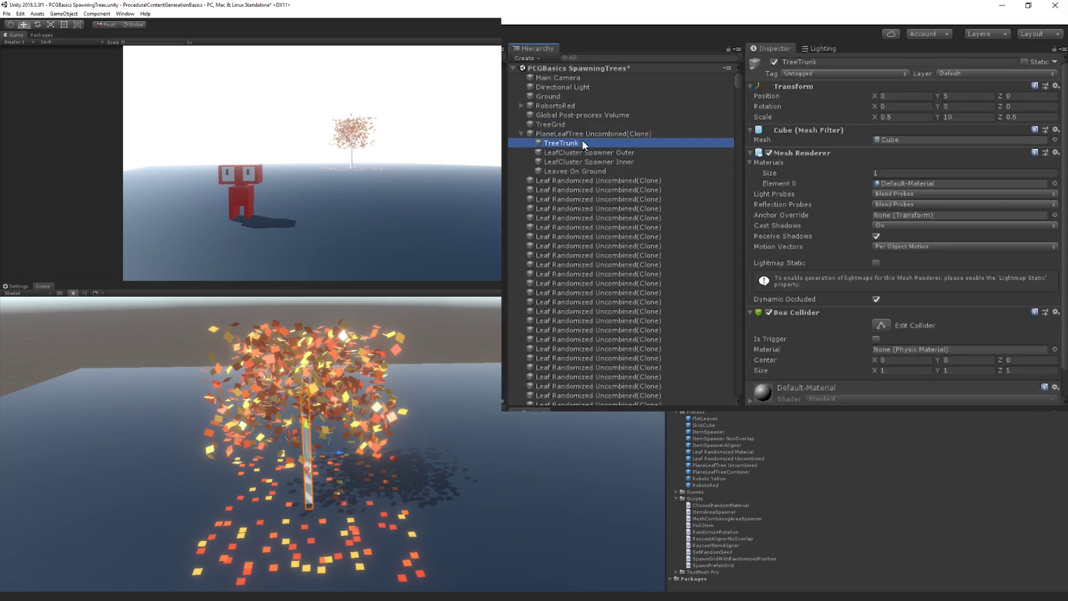
{"action": "left_click", "coordinate": [589, 150]}
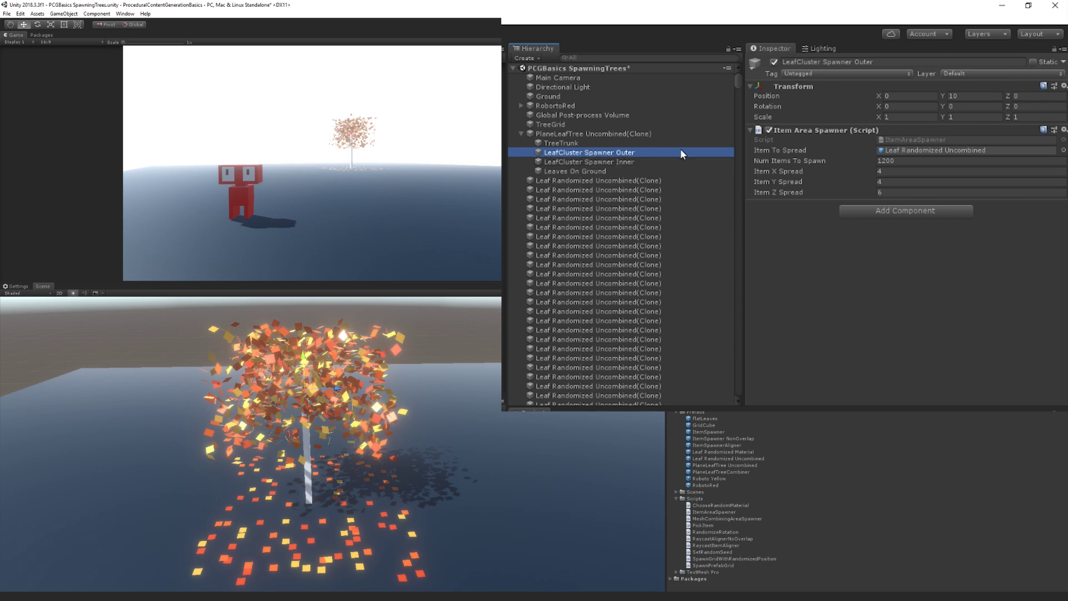
{"action": "left_click", "coordinate": [596, 161]}
{"action": "left_click", "coordinate": [614, 170]}
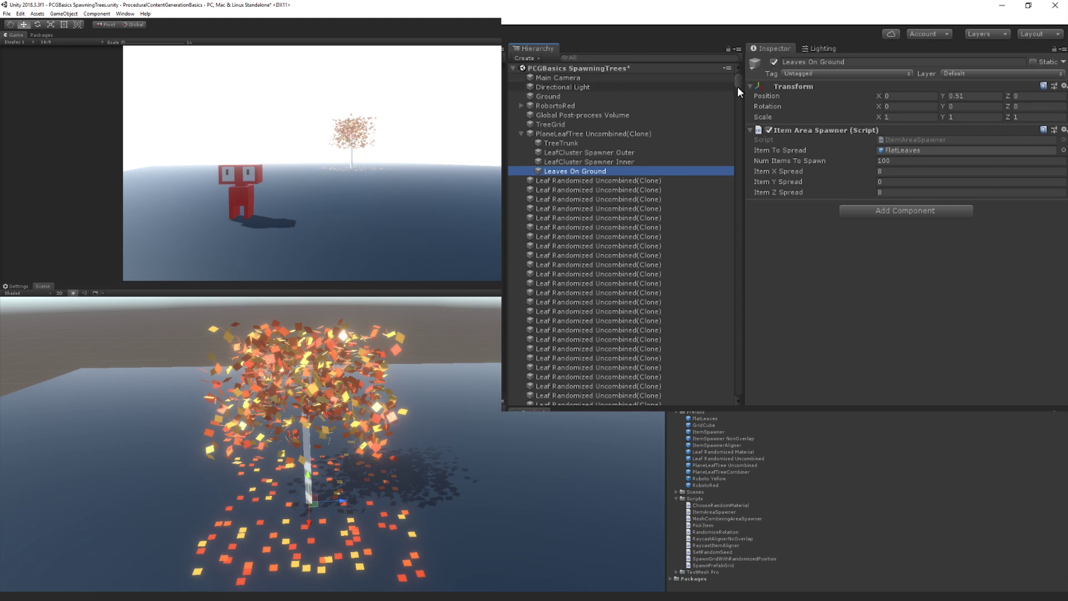
Clear the selection and show LeafCluster Spawner Inner: 800 leaves spread 3, 2.5, 3.5
{"action": "mouse_move", "coordinate": [736, 82]}
{"action": "left_mouse_down"}
{"action": "mouse_move", "coordinate": [707, 271]}
{"action": "mouse_move", "coordinate": [739, 405]}
{"action": "left_mouse_up"}
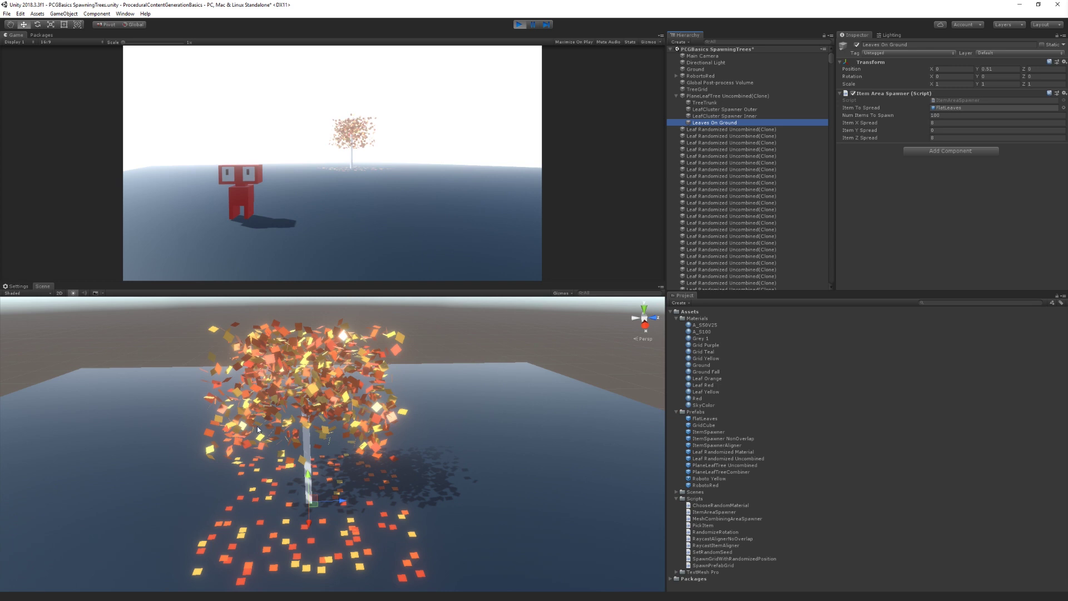
{"action": "left_click", "coordinate": [461, 498]}
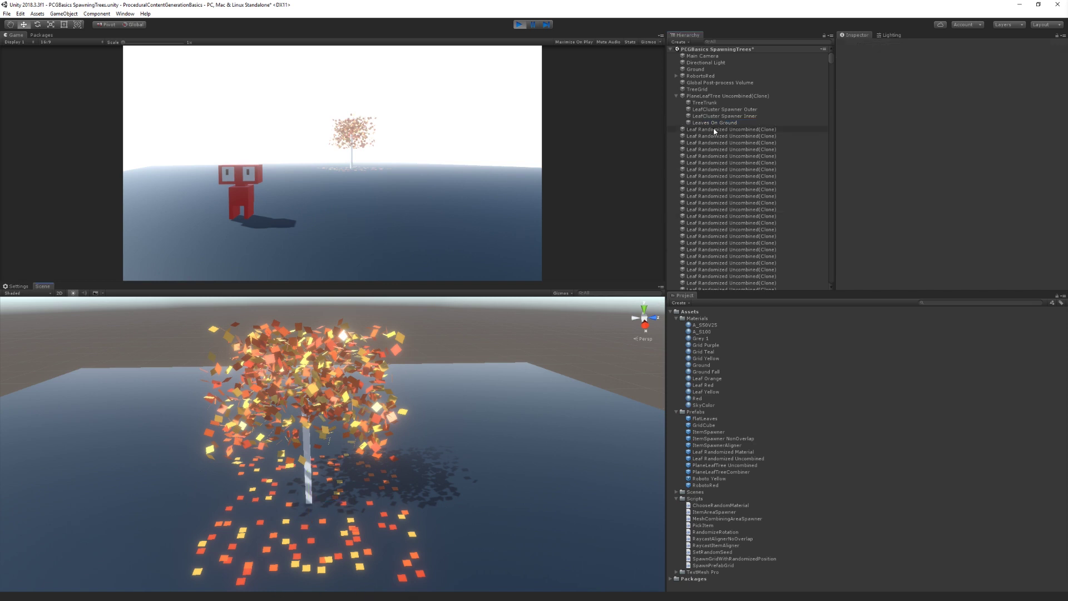
{"action": "left_click", "coordinate": [739, 116]}
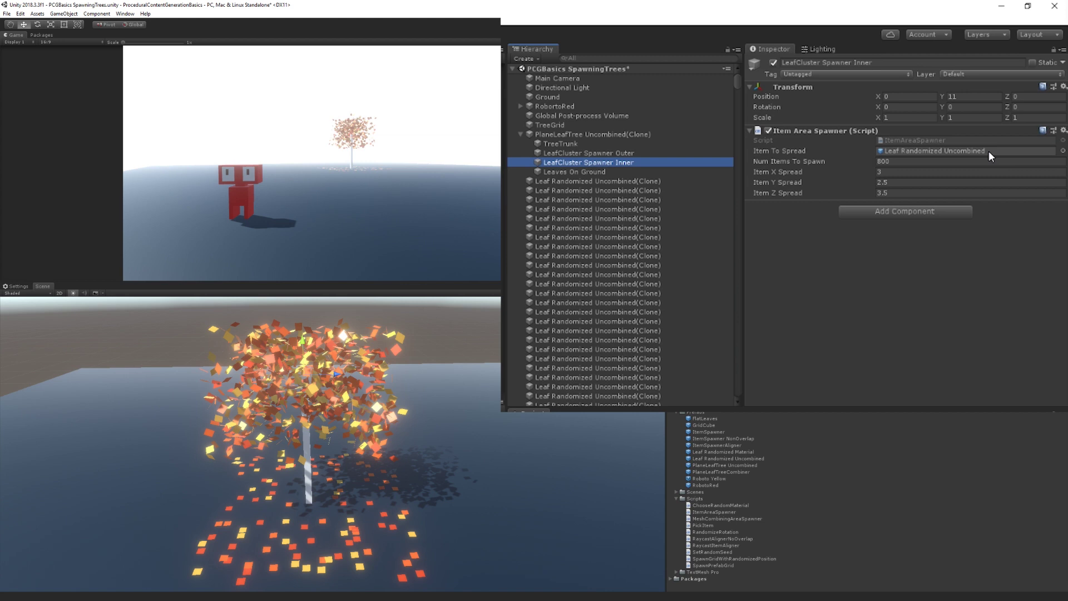
{"action": "left_click", "coordinate": [988, 151]}
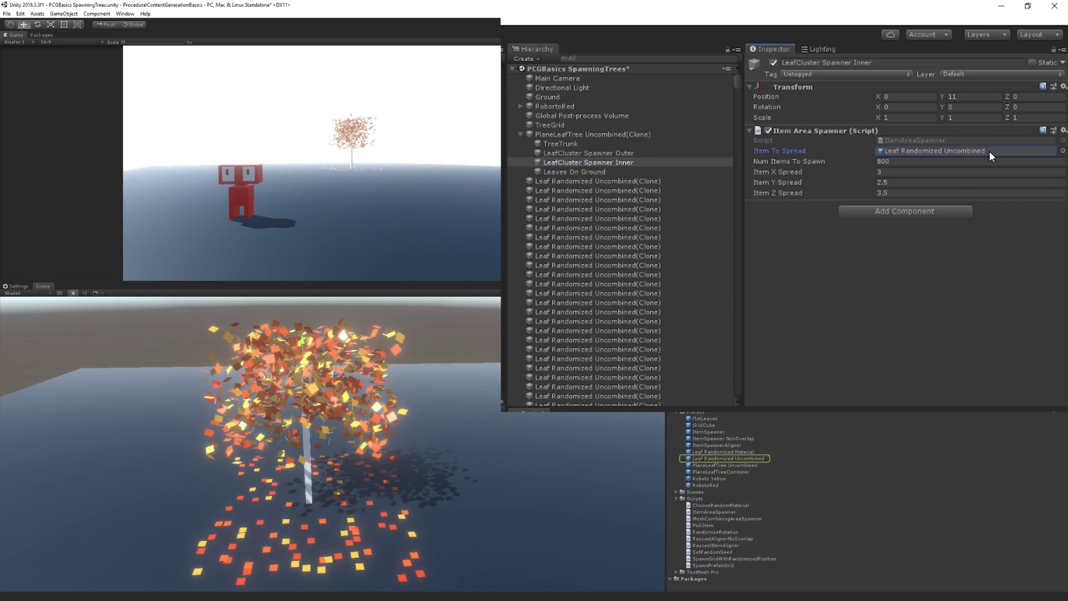
{"action": "left_click", "coordinate": [754, 460]}
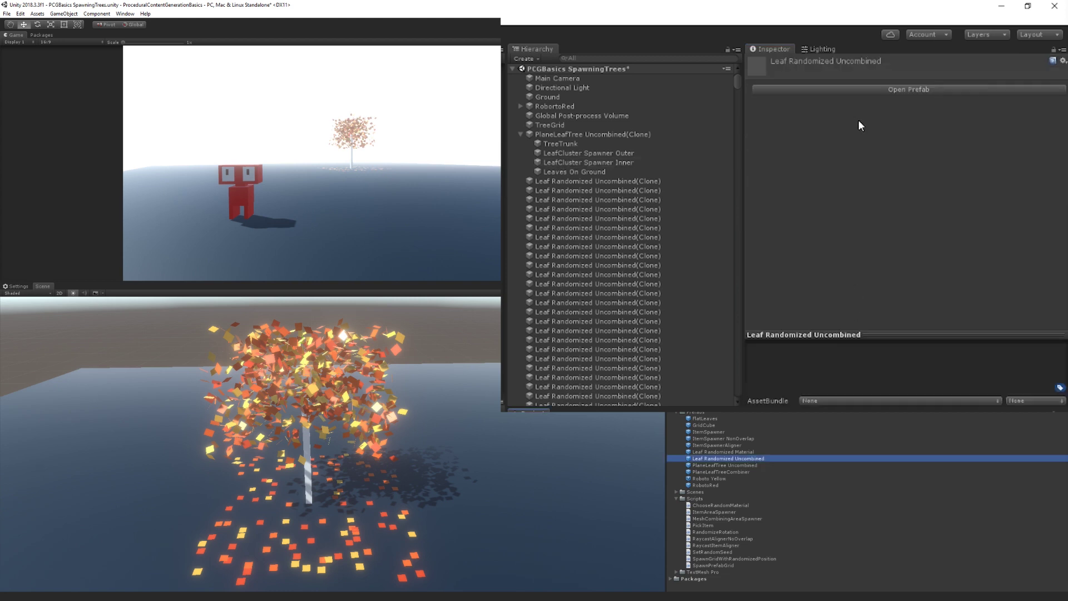
{"action": "left_click", "coordinate": [897, 88]}
{"action": "scroll", "coordinate": [915, 178], "scroll_direction": "down", "scroll_amount": 3}
{"action": "scroll", "coordinate": [916, 198], "scroll_direction": "down", "scroll_amount": 3}
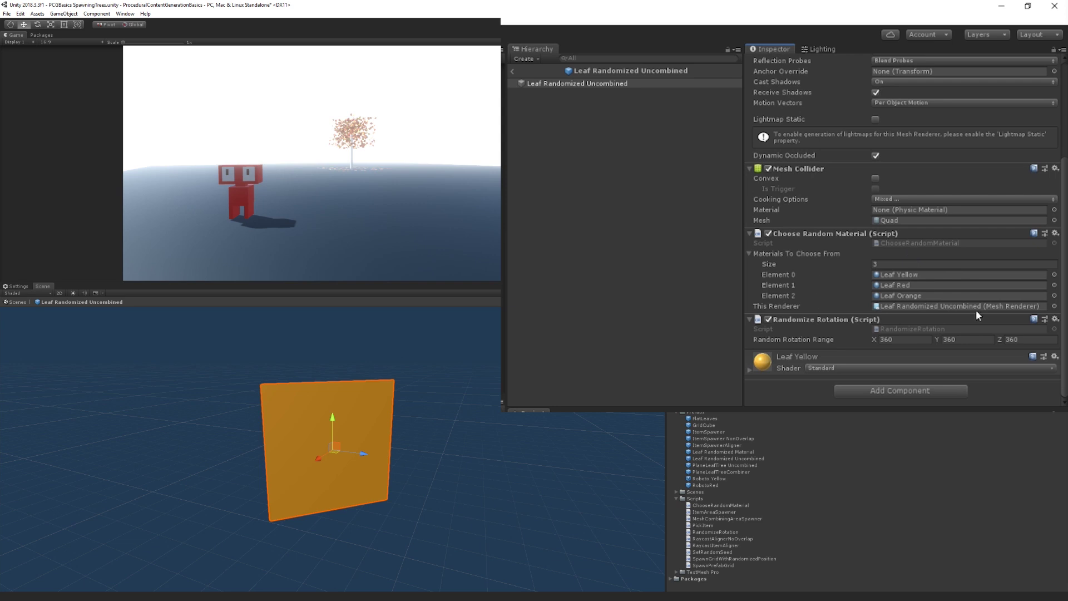
{"action": "double_click", "coordinate": [936, 243]}
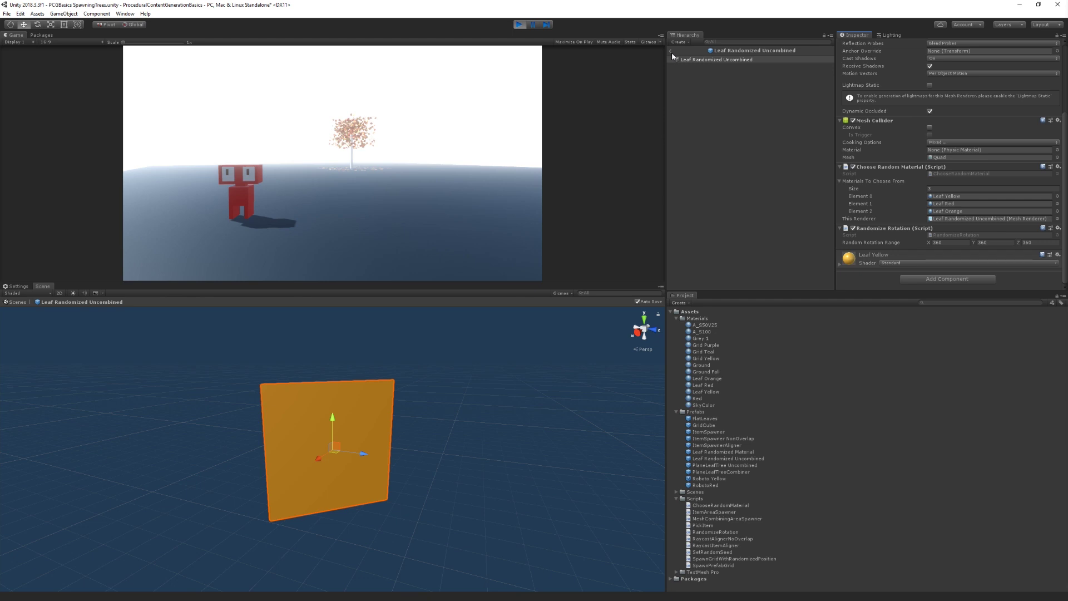
{"action": "left_click", "coordinate": [671, 51]}
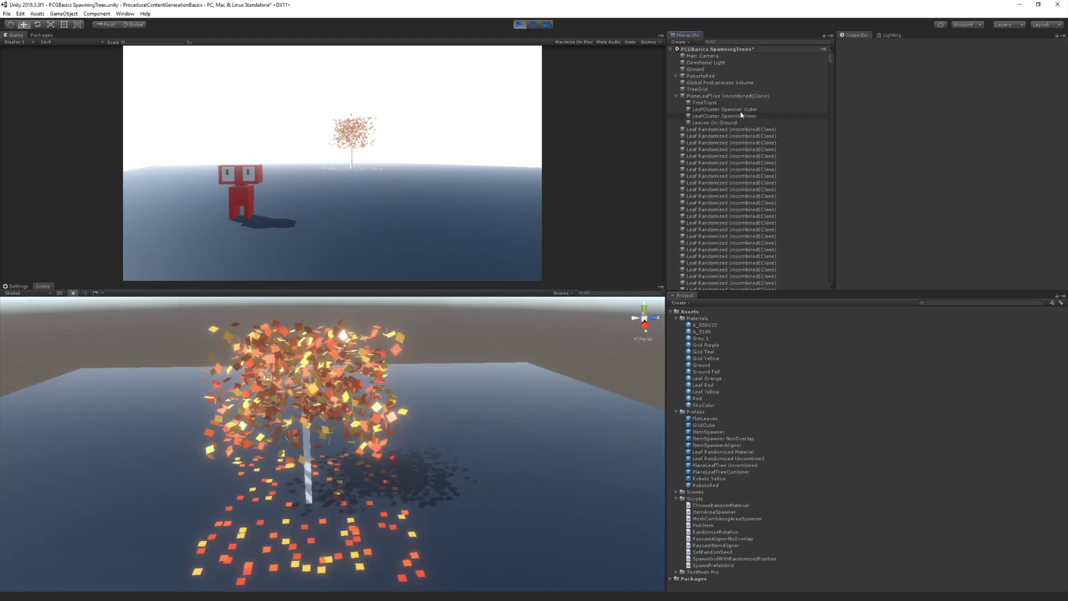
Review the inner spawner's X, Y, Z spread and leaf count
{"action": "left_click", "coordinate": [907, 164]}
{"action": "left_click", "coordinate": [912, 183]}
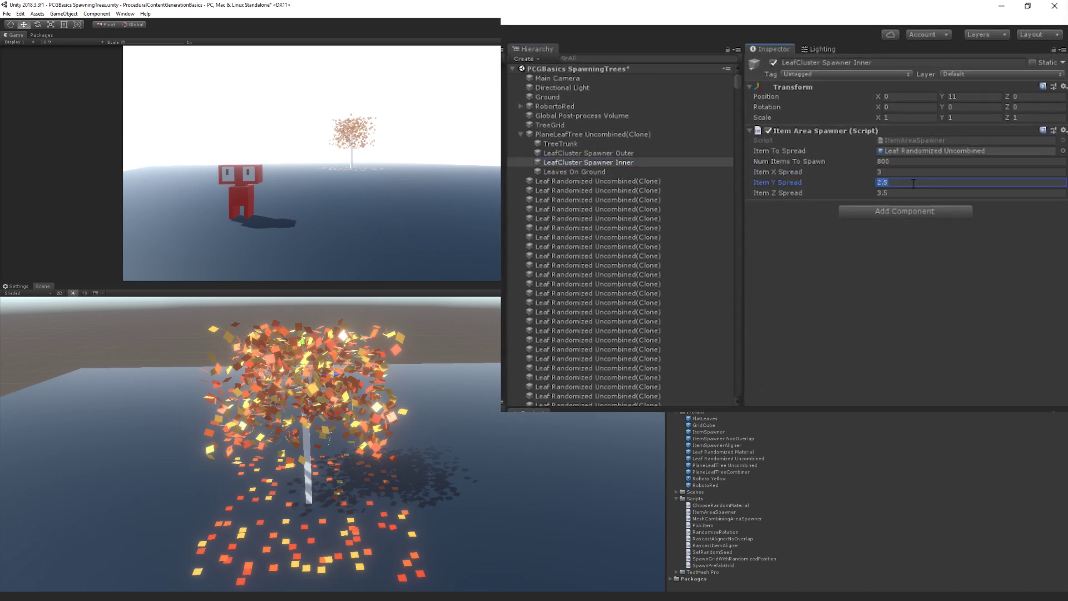
{"action": "left_click", "coordinate": [919, 192]}
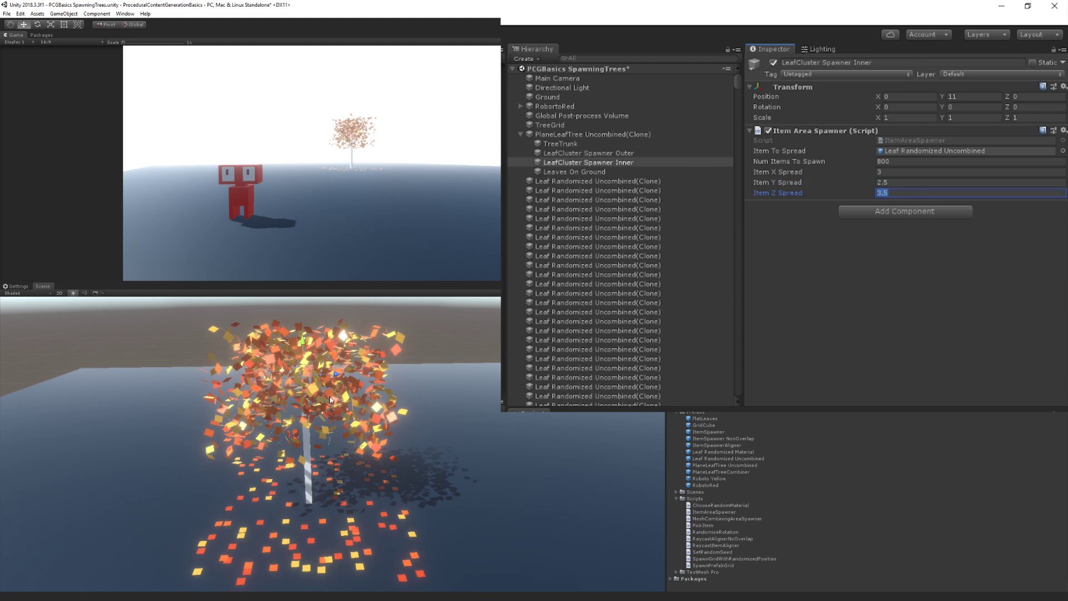
{"action": "left_click", "coordinate": [900, 162]}
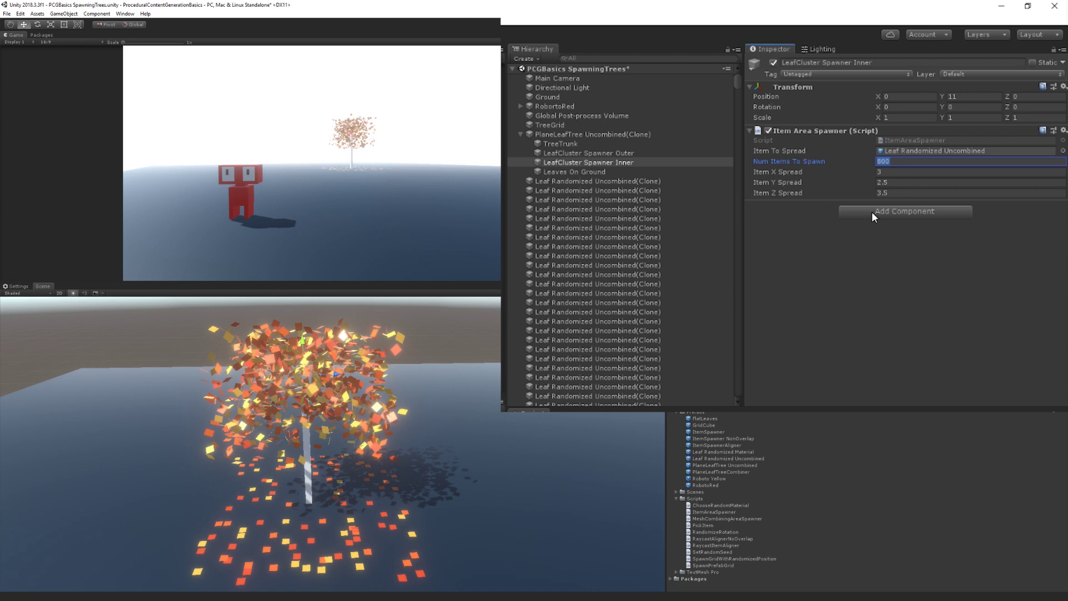
Give LeafCluster Spawner Outer 1200 leaves with spread X 4, Y 4, Z 6
{"action": "left_click", "coordinate": [600, 153]}
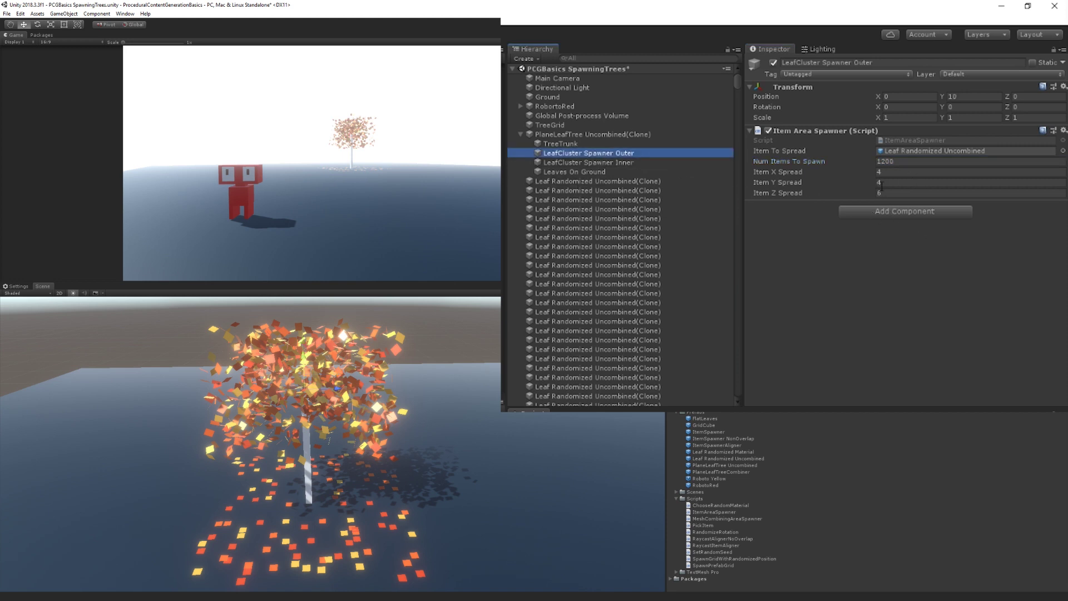
{"action": "left_click", "coordinate": [922, 162]}
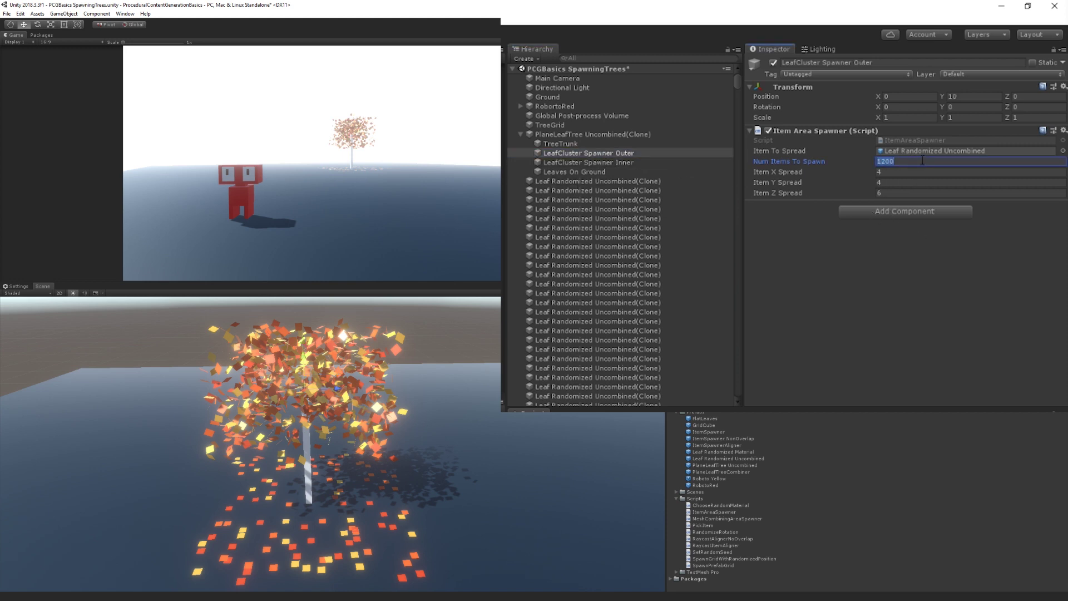
{"action": "left_click", "coordinate": [914, 172]}
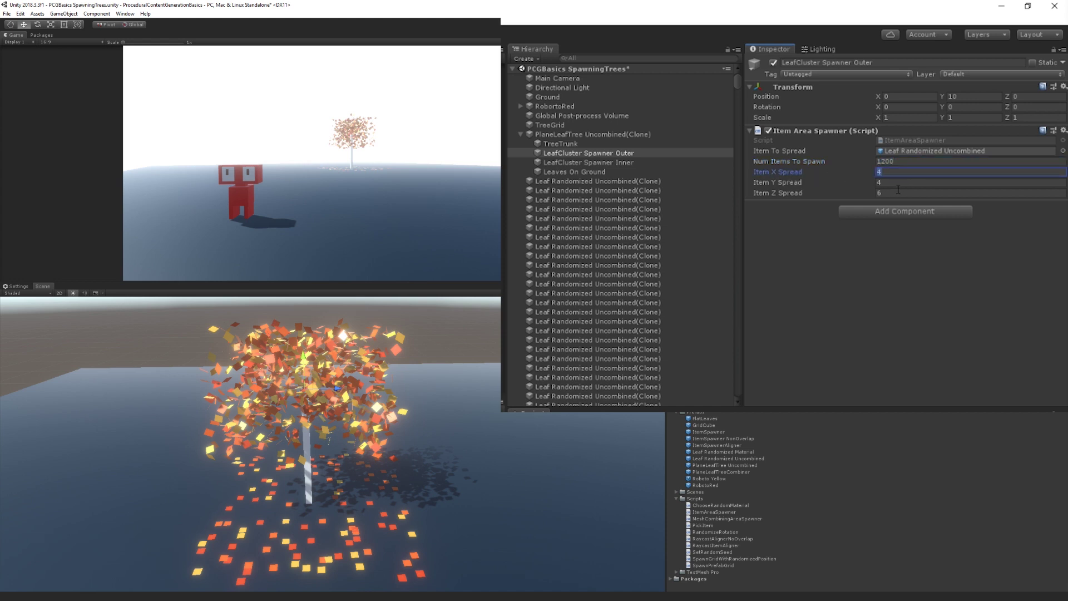
{"action": "left_click", "coordinate": [899, 184]}
{"action": "left_click", "coordinate": [900, 192]}
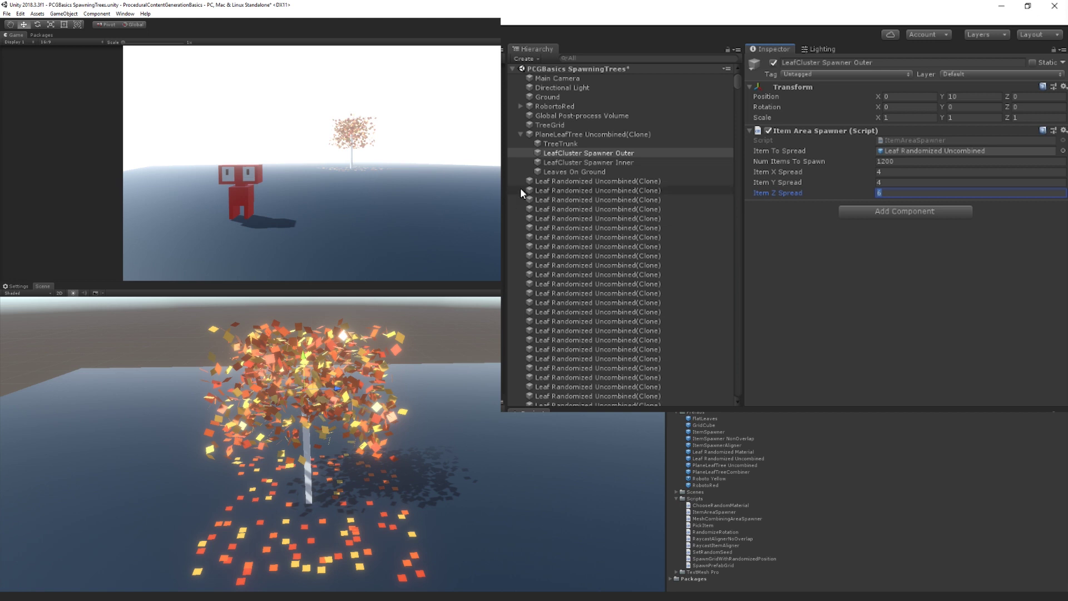
Review Leaves On Ground: 100 FlatLeaves spread 8, 0, 8 at height 0.51
{"action": "left_click", "coordinate": [558, 171]}
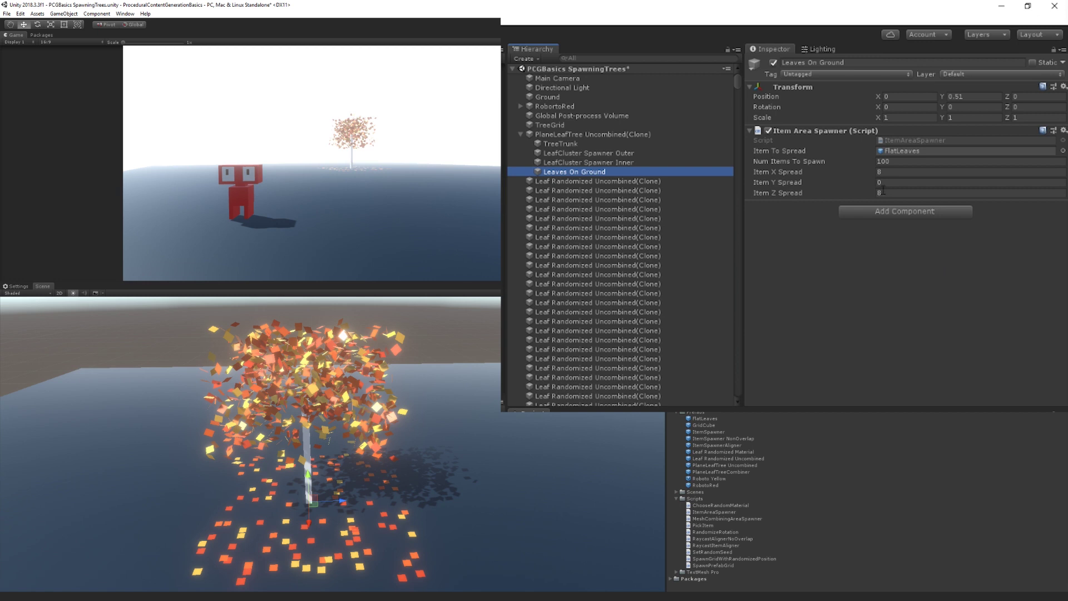
{"action": "left_click", "coordinate": [899, 161]}
{"action": "left_click", "coordinate": [894, 173]}
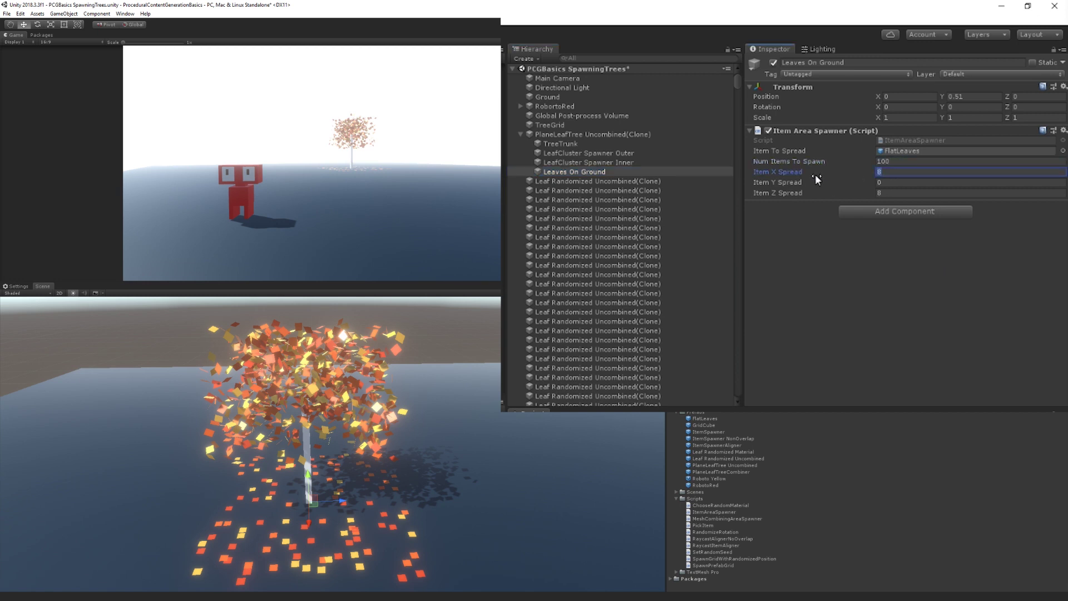
{"action": "left_click", "coordinate": [921, 190]}
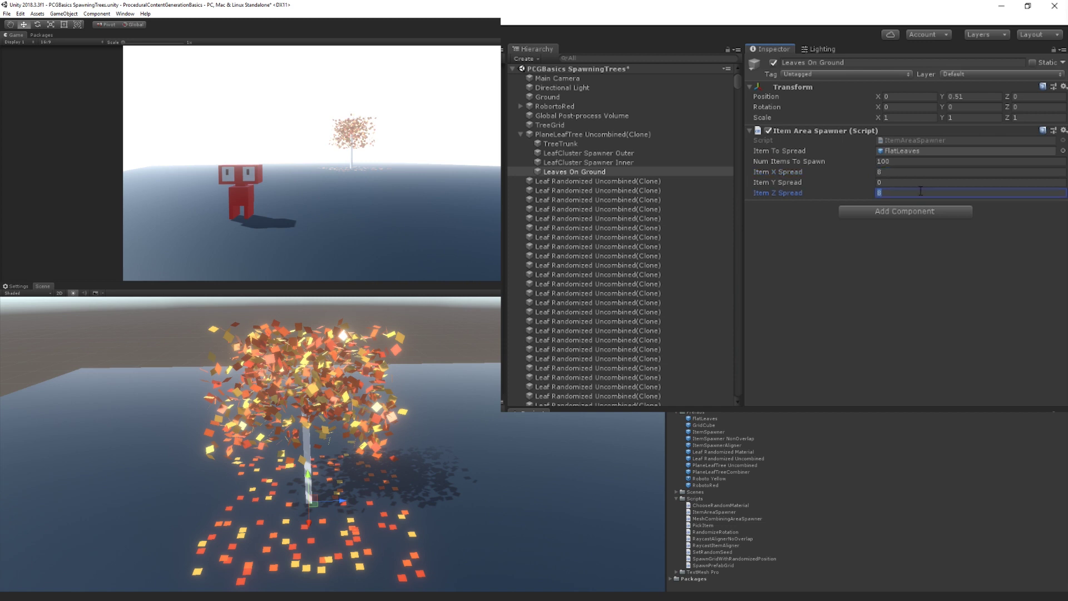
{"action": "left_click", "coordinate": [790, 185]}
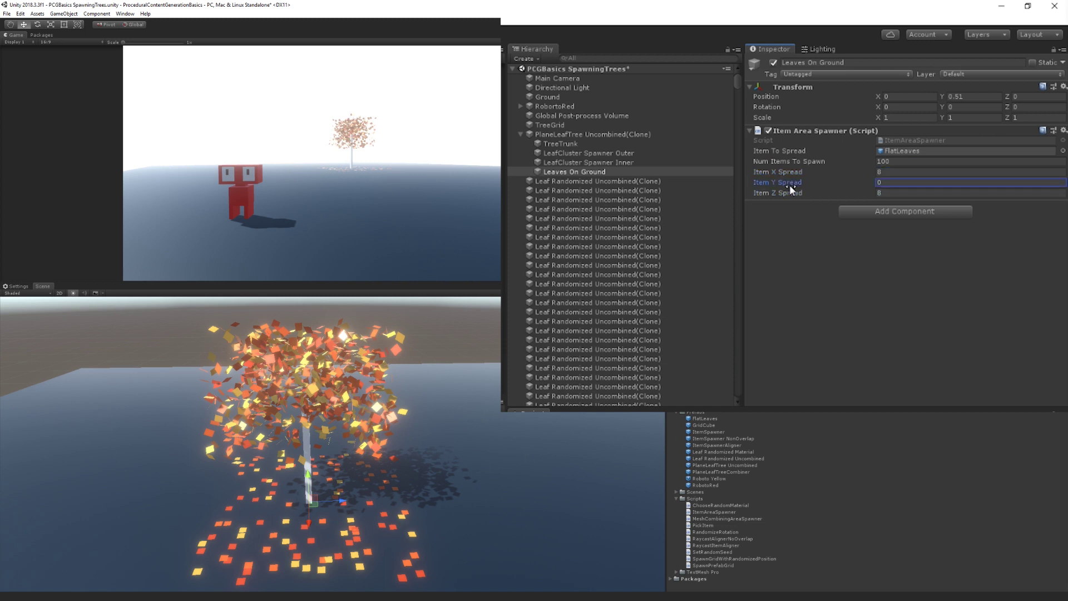
{"action": "left_click", "coordinate": [959, 97]}
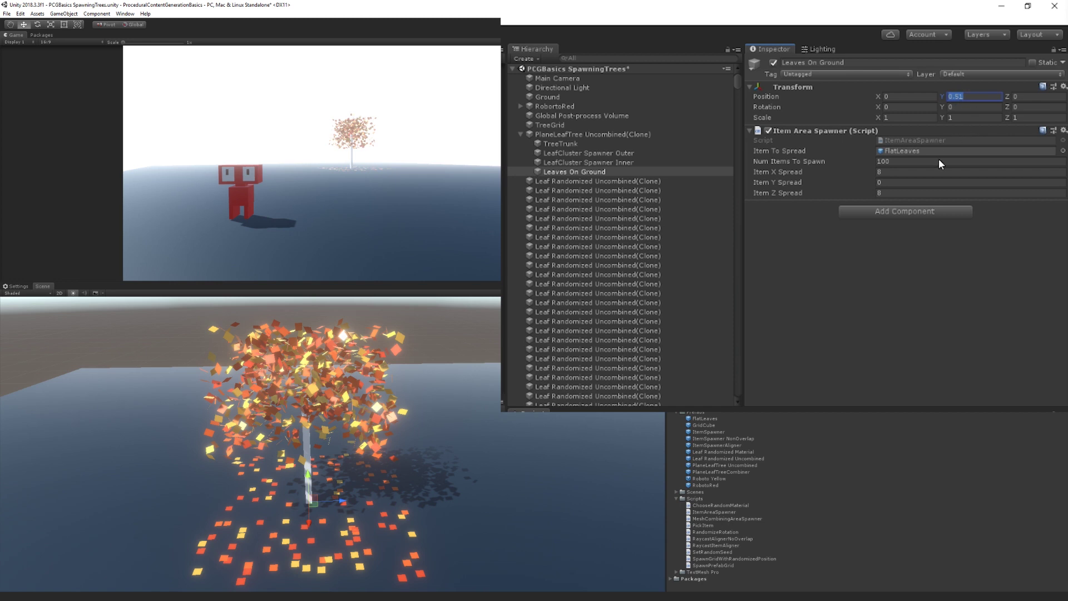
Bring the Scene view down onto the fallen leaves and locate the FlatLeaves prefab
{"action": "mouse_move", "coordinate": [328, 517]}
{"action": "right_mouse_down"}
{"action": "mouse_move", "coordinate": [318, 560]}
{"action": "mouse_move", "coordinate": [314, 502]}
{"action": "right_mouse_up"}
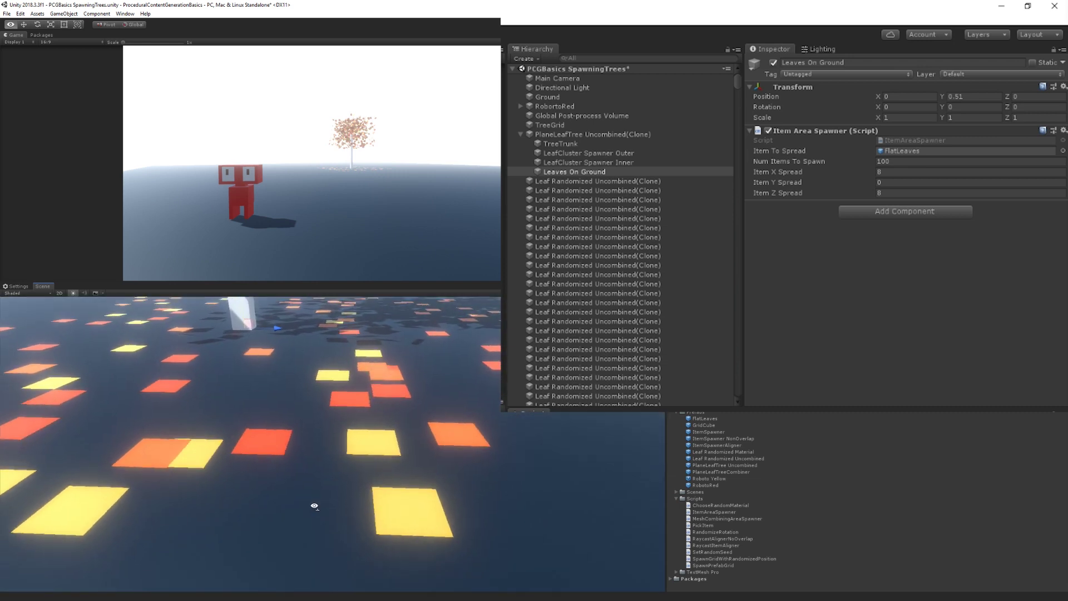
{"action": "right_click_drag", "start_coordinate": [314, 502], "coordinate": [310, 506]}
{"action": "left_click", "coordinate": [902, 151]}
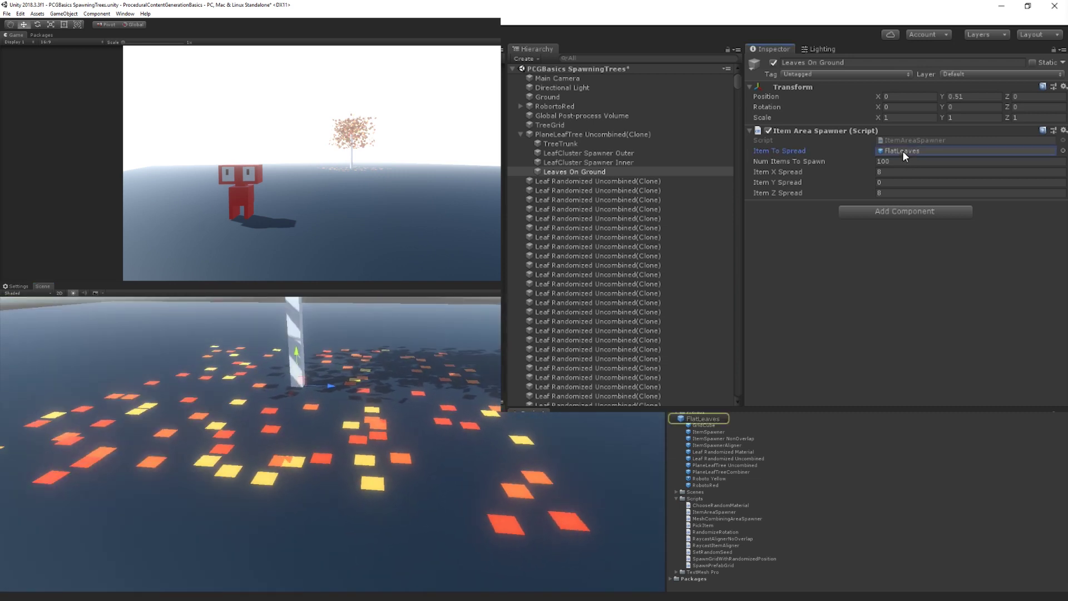
{"action": "double_click", "coordinate": [902, 151]}
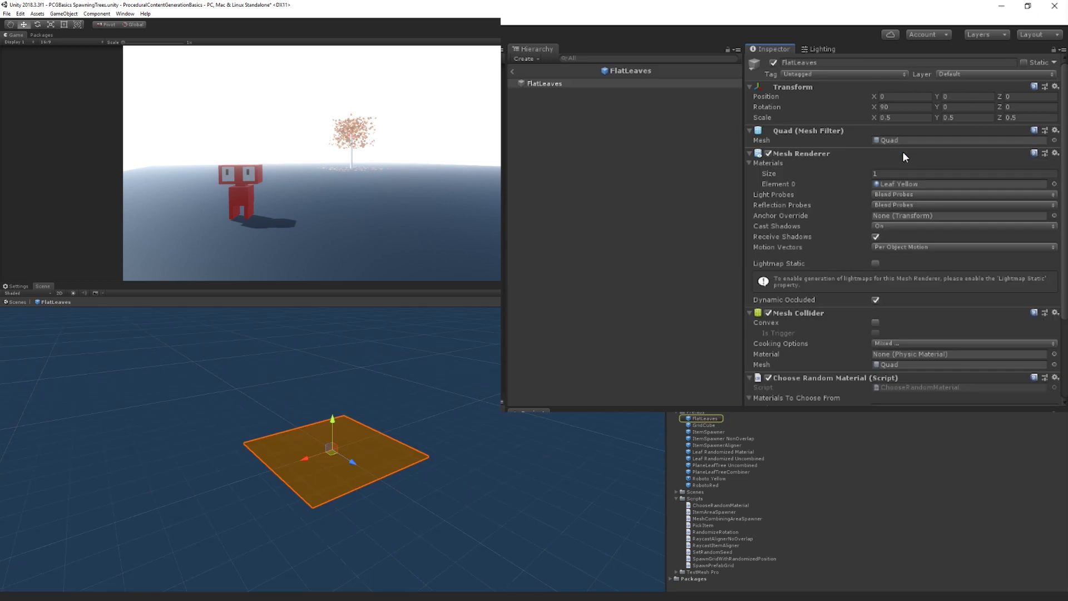
{"action": "left_click", "coordinate": [913, 104]}
{"action": "scroll", "coordinate": [914, 105], "scroll_direction": "down", "scroll_amount": 5}
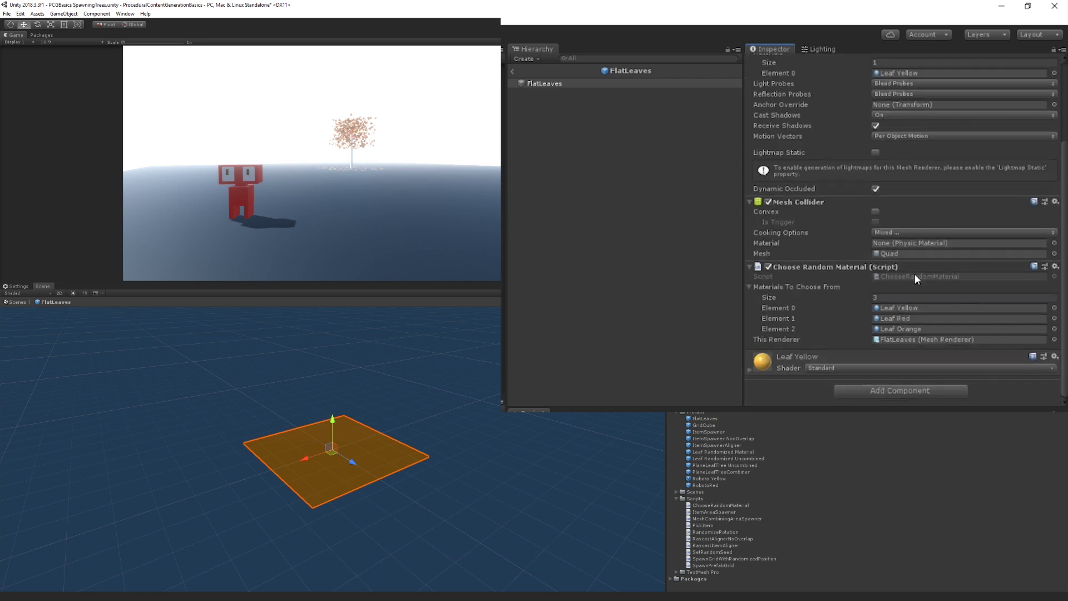
{"action": "scroll", "coordinate": [917, 300], "scroll_direction": "up", "scroll_amount": 5}
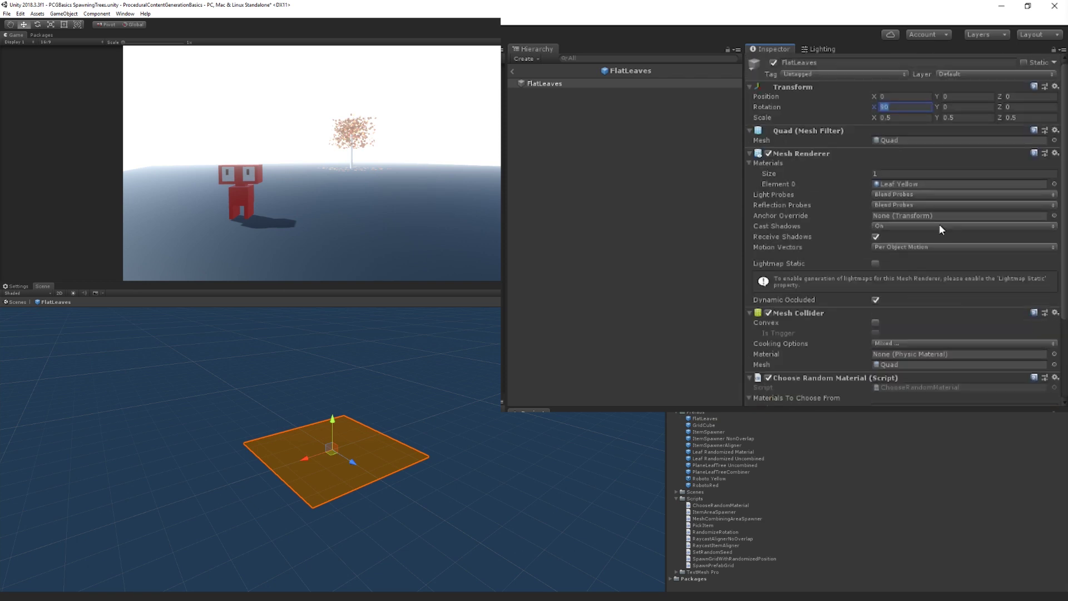
{"action": "left_click", "coordinate": [511, 69]}
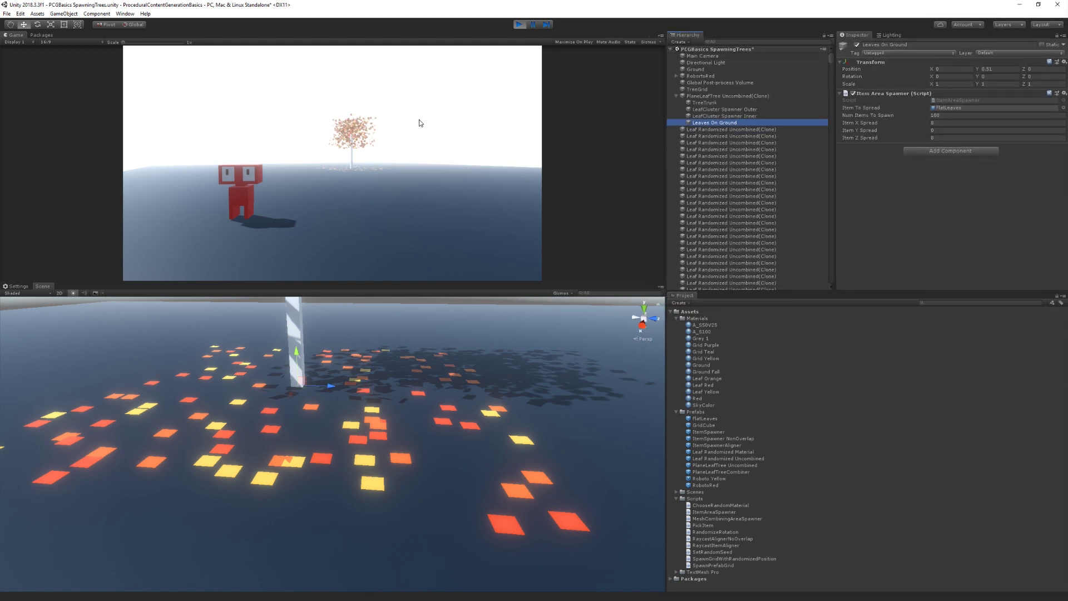
Select LeafCluster Spawner Inner and review Leaf Randomized Uncombined's scripts in Prefab Mode
{"action": "left_click_drag", "start_coordinate": [337, 350], "coordinate": [356, 393], "text": "alt"}
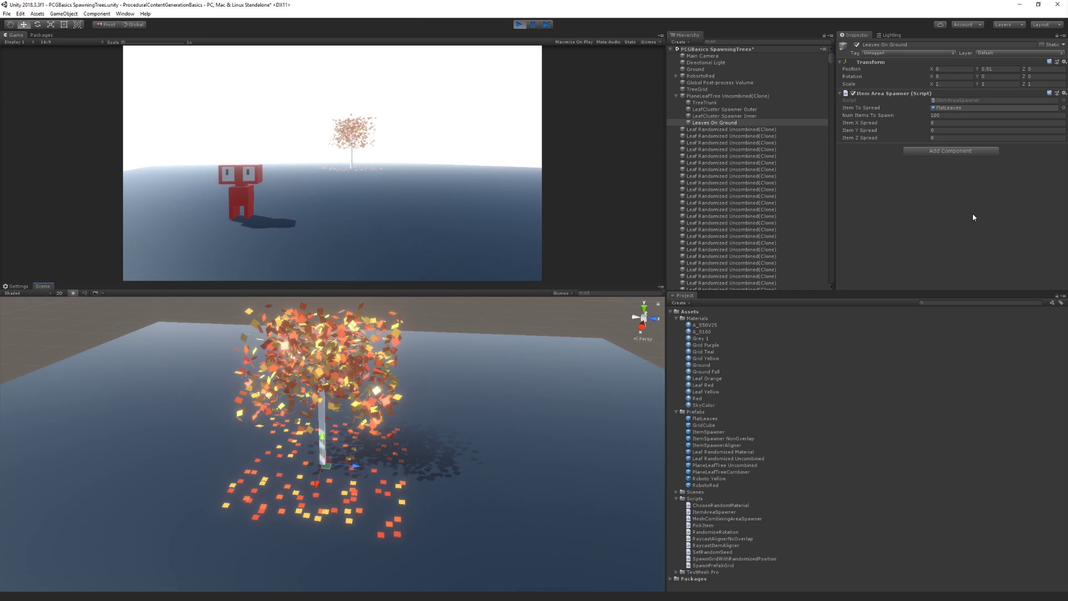
{"action": "left_click", "coordinate": [756, 116]}
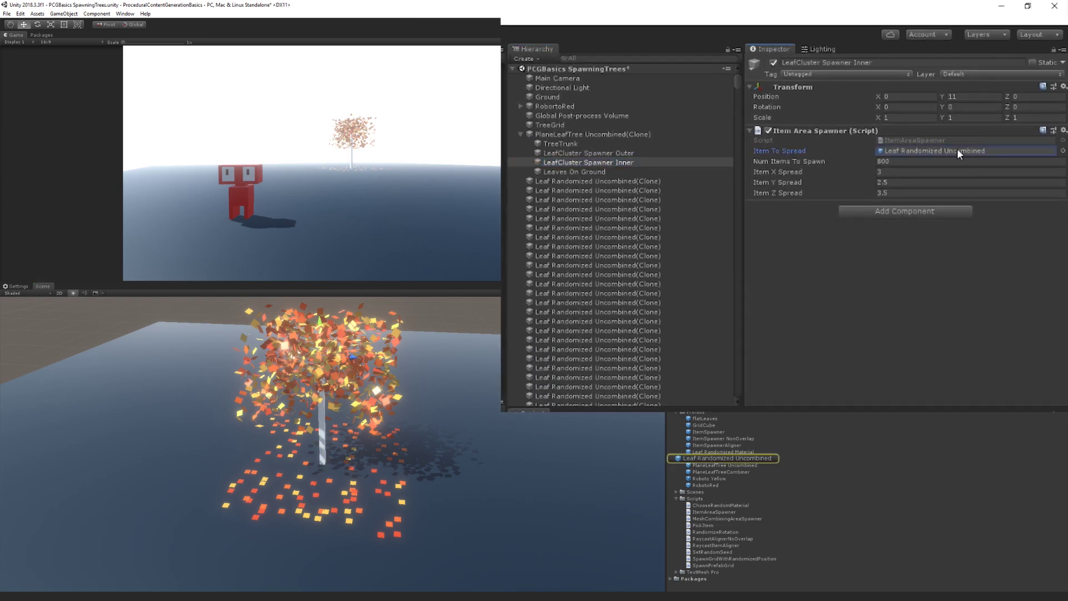
{"action": "double_click", "coordinate": [956, 149]}
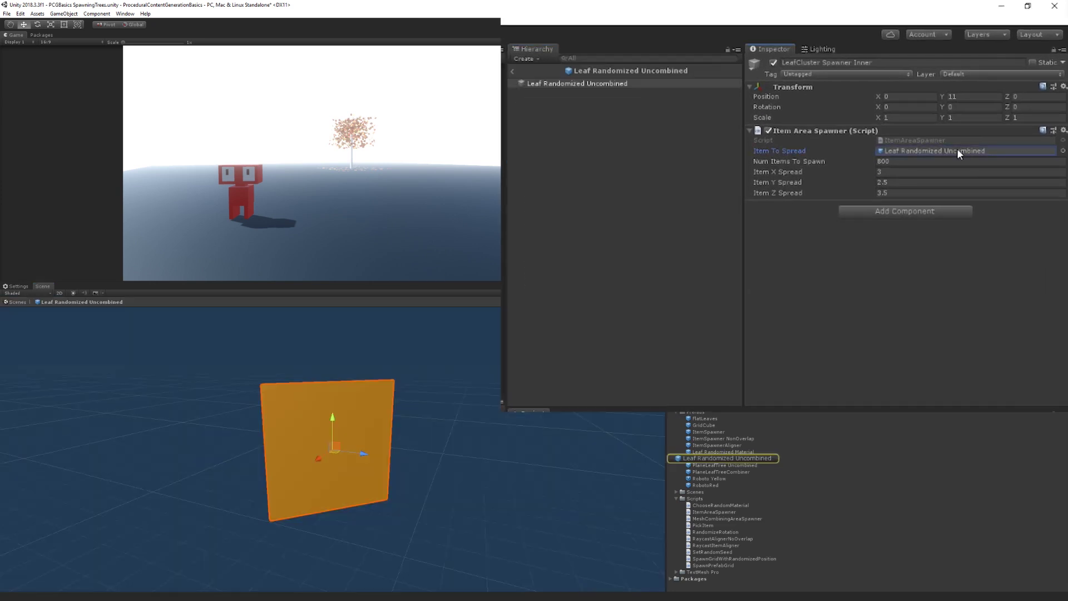
{"action": "scroll", "coordinate": [899, 243], "scroll_direction": "down", "scroll_amount": 3}
{"action": "scroll", "coordinate": [898, 278], "scroll_direction": "down", "scroll_amount": 3}
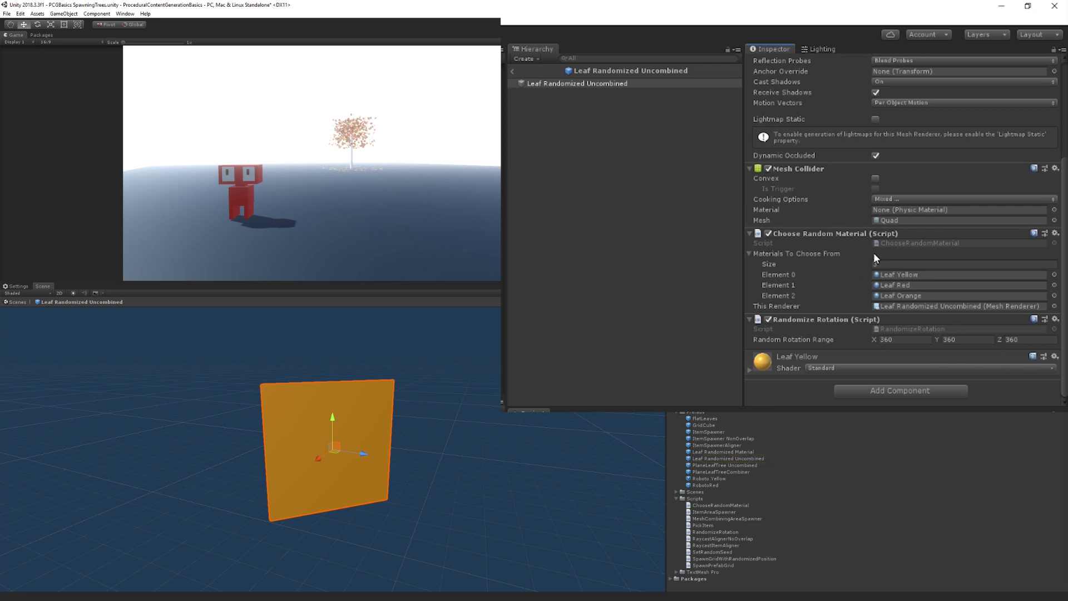
Return to the scene, orbit around the leaf tree, and stop play
{"action": "left_click", "coordinate": [514, 73]}
{"action": "mouse_move", "coordinate": [392, 412]}
{"action": "left_mouse_down", "text": "alt"}
{"action": "mouse_move", "coordinate": [280, 395]}
{"action": "mouse_move", "coordinate": [920, 417]}
{"action": "mouse_move", "coordinate": [673, 486]}
{"action": "mouse_move", "coordinate": [656, 390]}
{"action": "mouse_move", "coordinate": [494, 408]}
{"action": "mouse_move", "coordinate": [475, 422]}
{"action": "left_mouse_up", "text": "alt"}
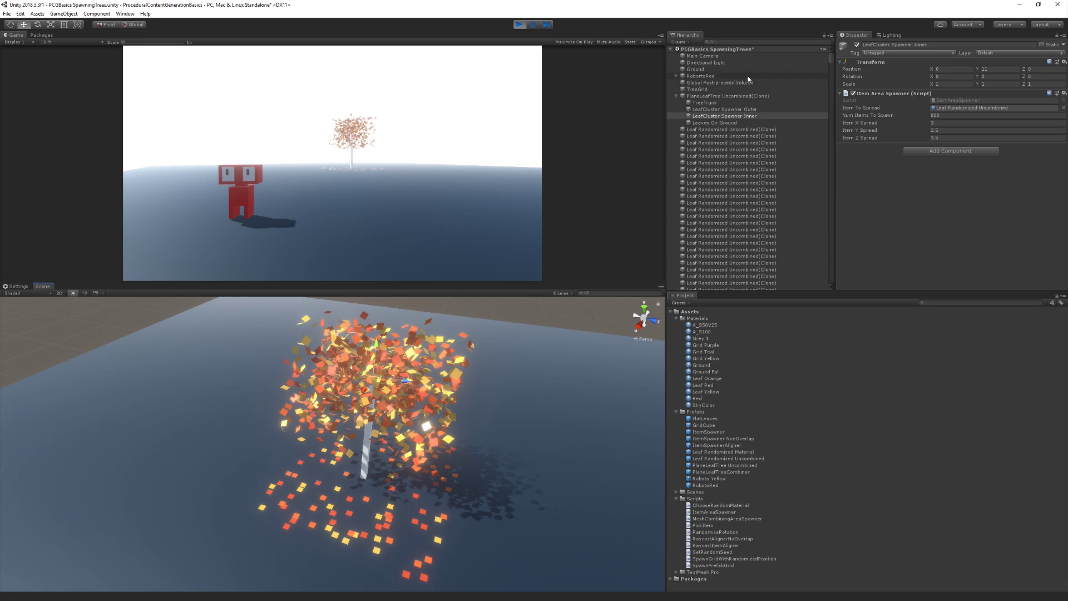
{"action": "key", "text": "ctrl+p"}
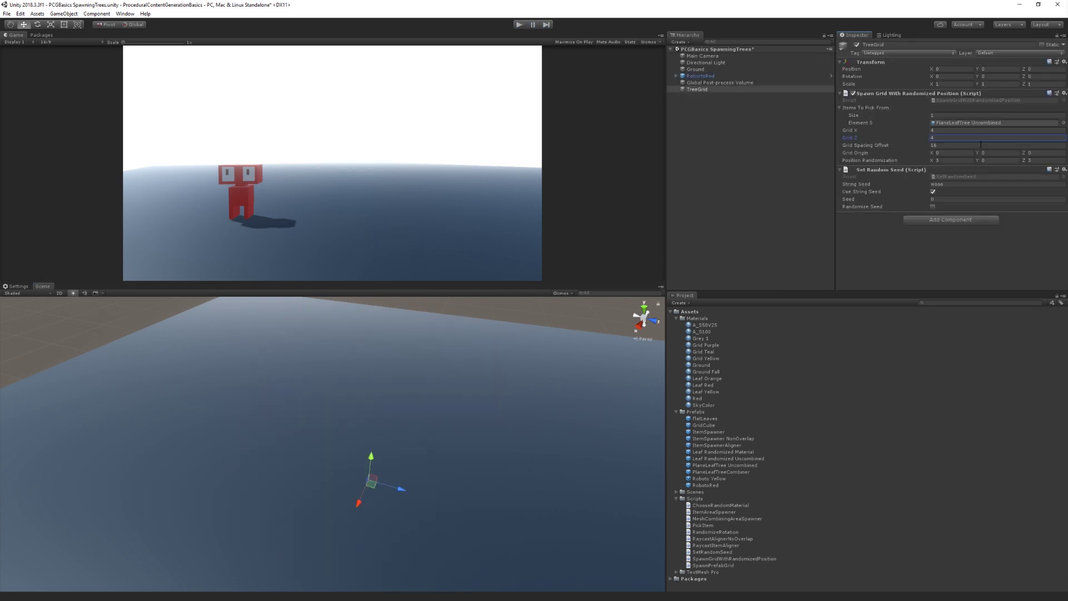
Play the 4×4 autumn tree grid, fly among the trees, and turn on Game view Stats
{"action": "left_click", "coordinate": [526, 25]}
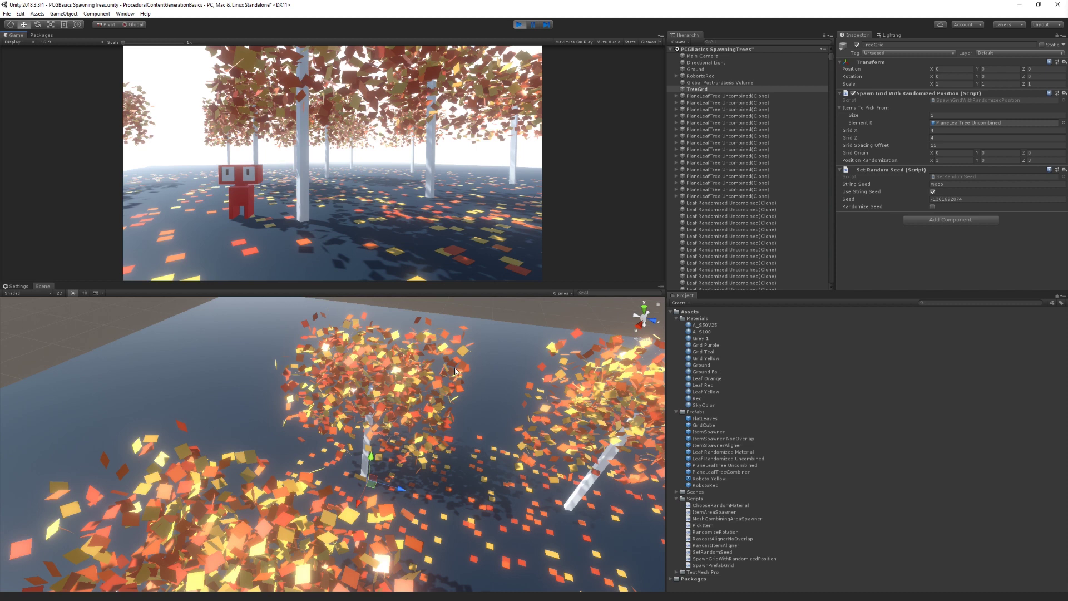
{"action": "right_click_drag", "start_coordinate": [623, 333], "coordinate": [627, 340]}
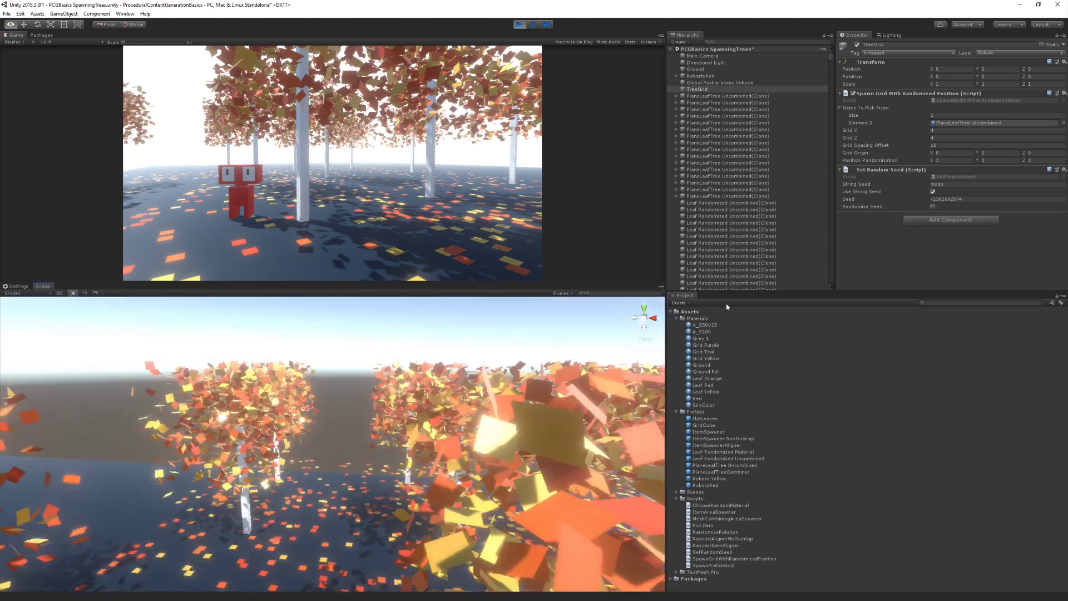
{"action": "mouse_move", "coordinate": [627, 340]}
{"action": "right_mouse_down"}
{"action": "mouse_move", "coordinate": [808, 301]}
{"action": "mouse_move", "coordinate": [992, 315]}
{"action": "right_mouse_up"}
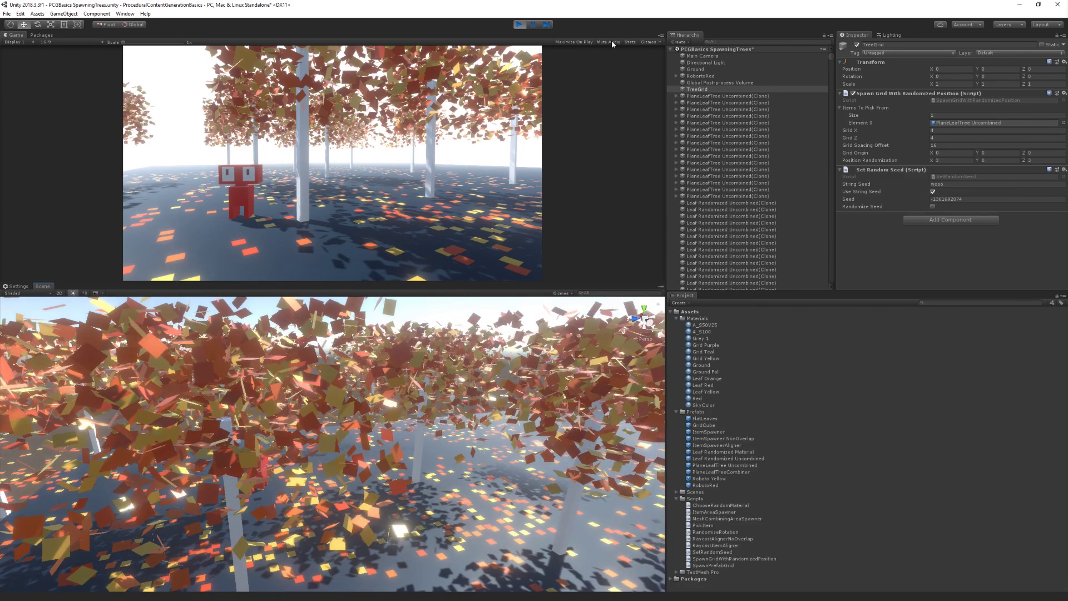
{"action": "left_click", "coordinate": [631, 41]}
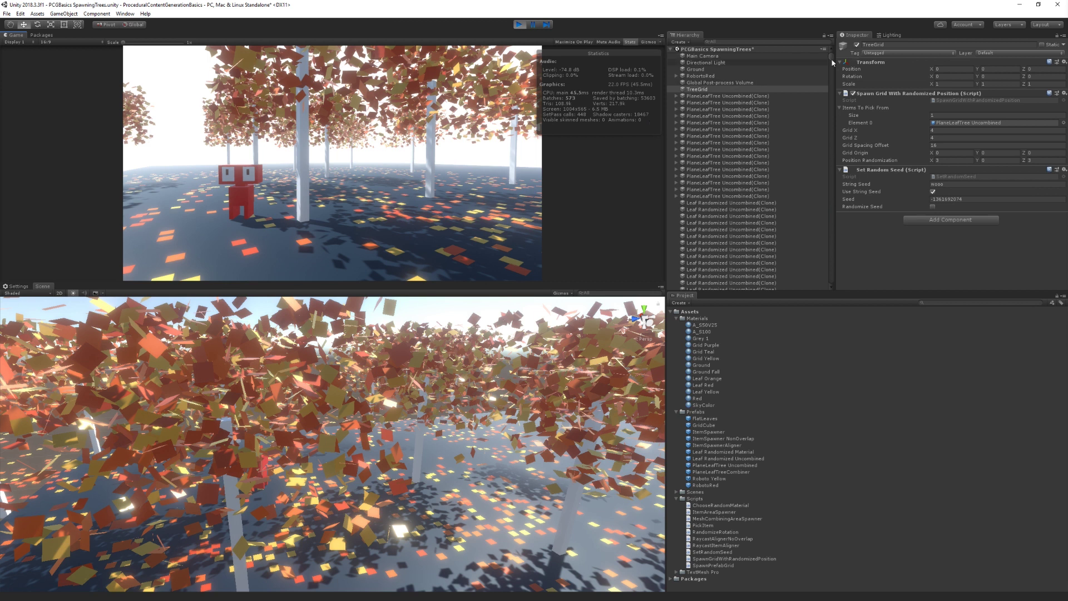
{"action": "left_click_drag", "start_coordinate": [834, 96], "coordinate": [838, 309]}
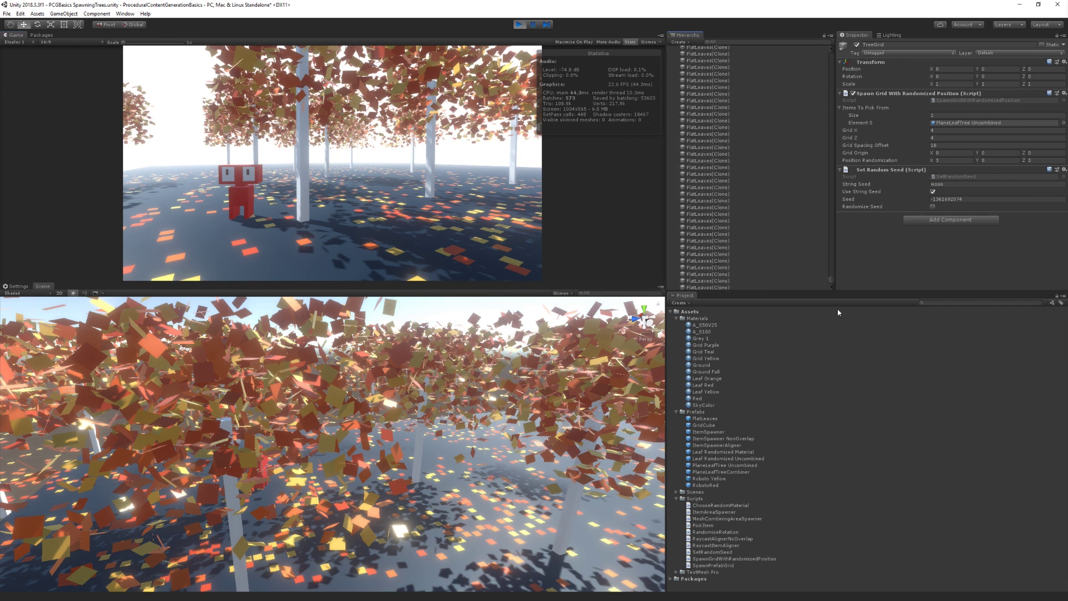